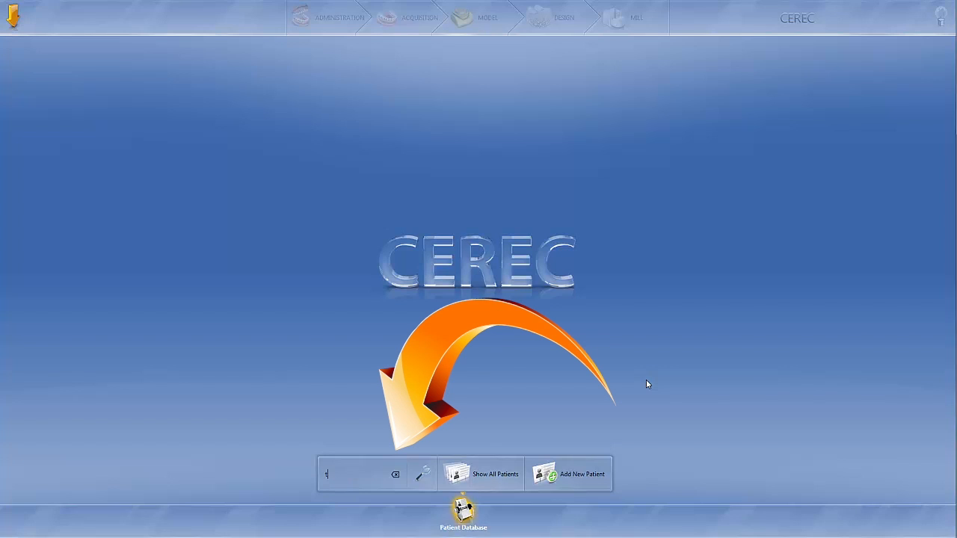
Step: Enter "test" as the search term for the patient database and clear it again
{"action": "type", "text": "st"}
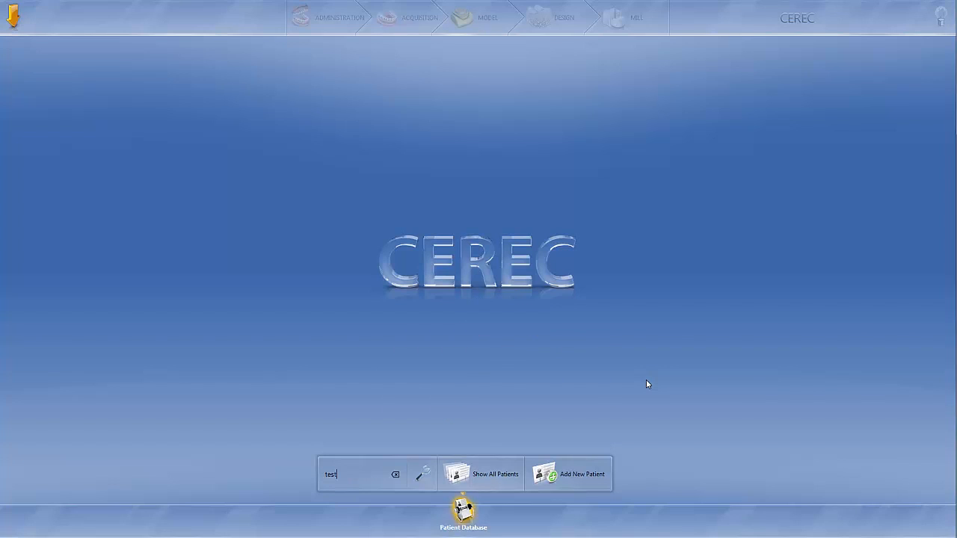
{"action": "left_click", "coordinate": [397, 475]}
Step: Begin a new patient record with a placeholder last name and first name, and leave the form without adding a case
{"action": "left_click", "coordinate": [563, 474]}
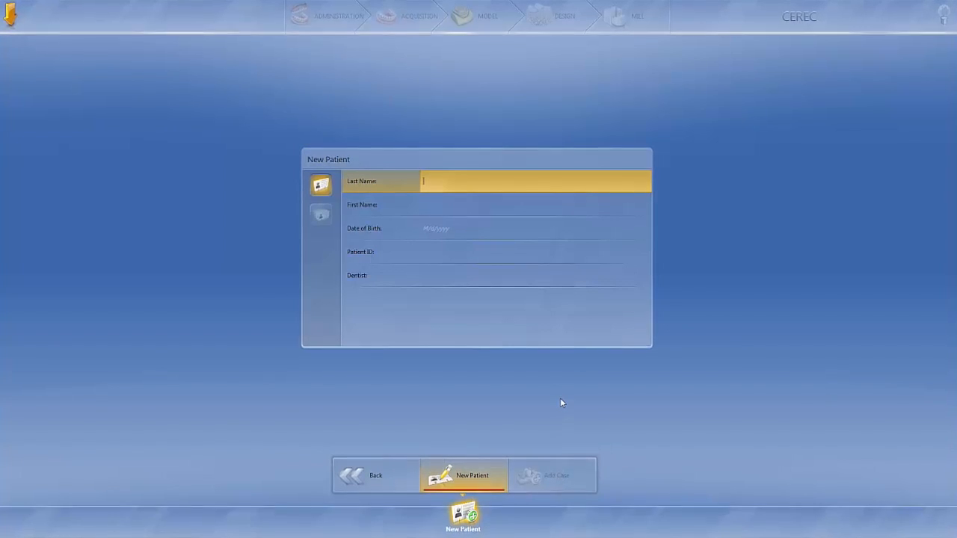
{"action": "type", "text": "last"}
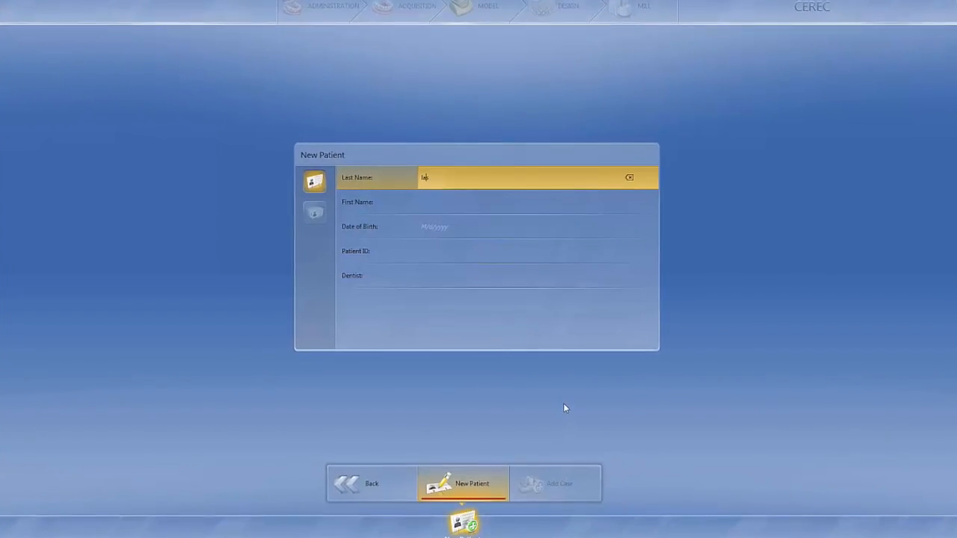
{"action": "key", "text": "Tab"}
{"action": "type", "text": "first"}
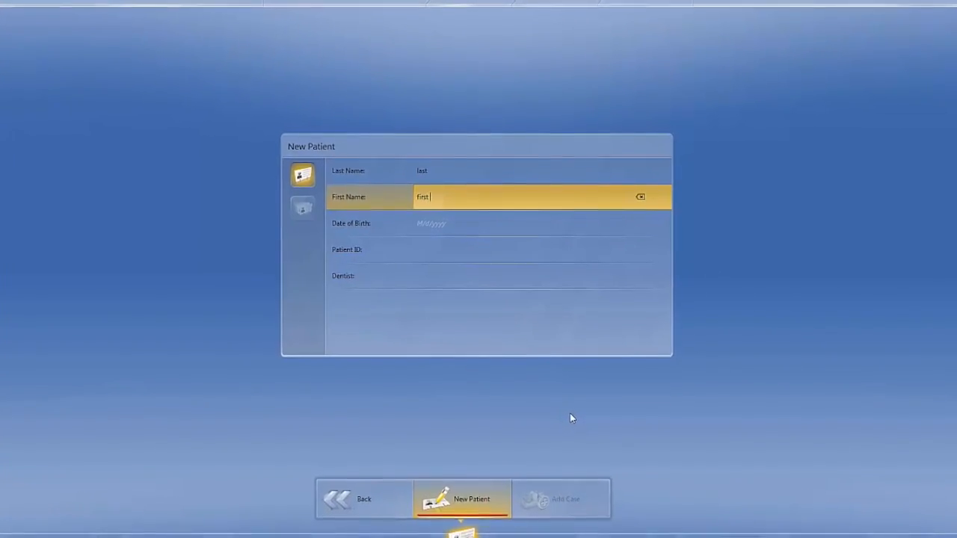
{"action": "key", "text": "Tab"}
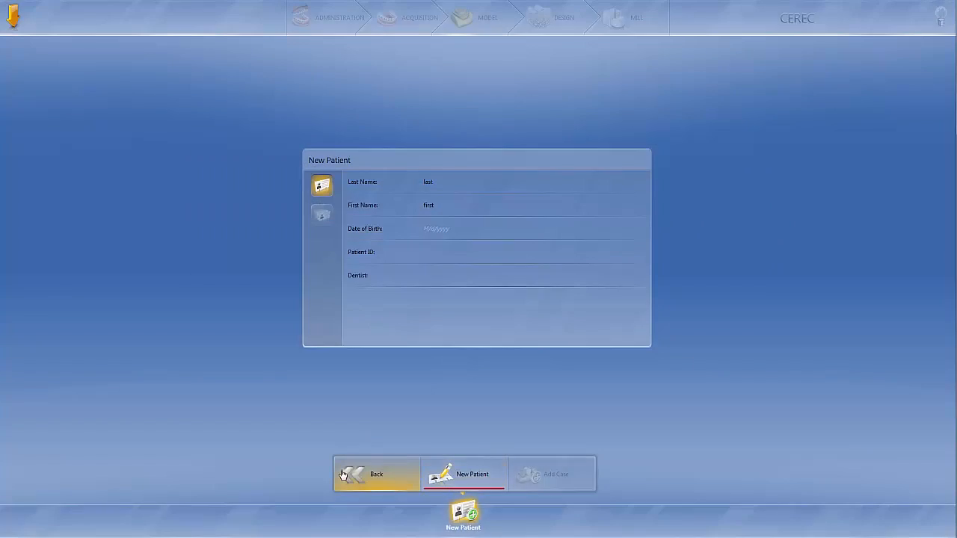
{"action": "left_click", "coordinate": [350, 475]}
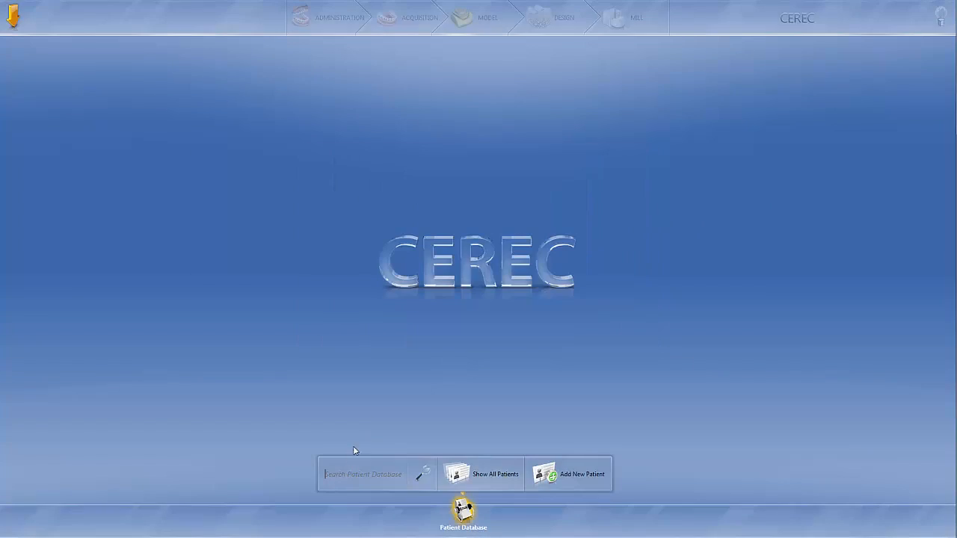
Step: Show all patients and browse by dentist to the one whose list contains the cerecdoctors.com Academy patient
{"action": "left_click", "coordinate": [471, 486]}
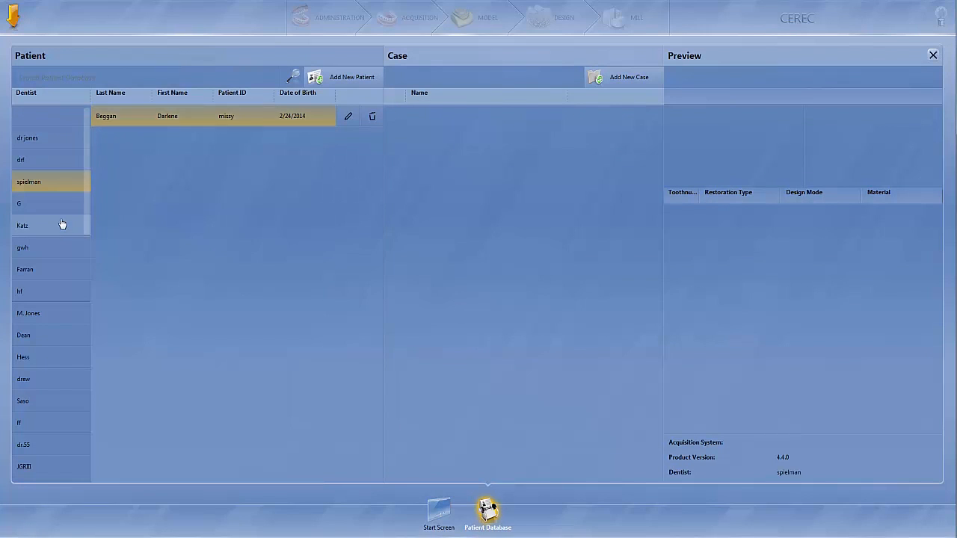
{"action": "left_click", "coordinate": [61, 224]}
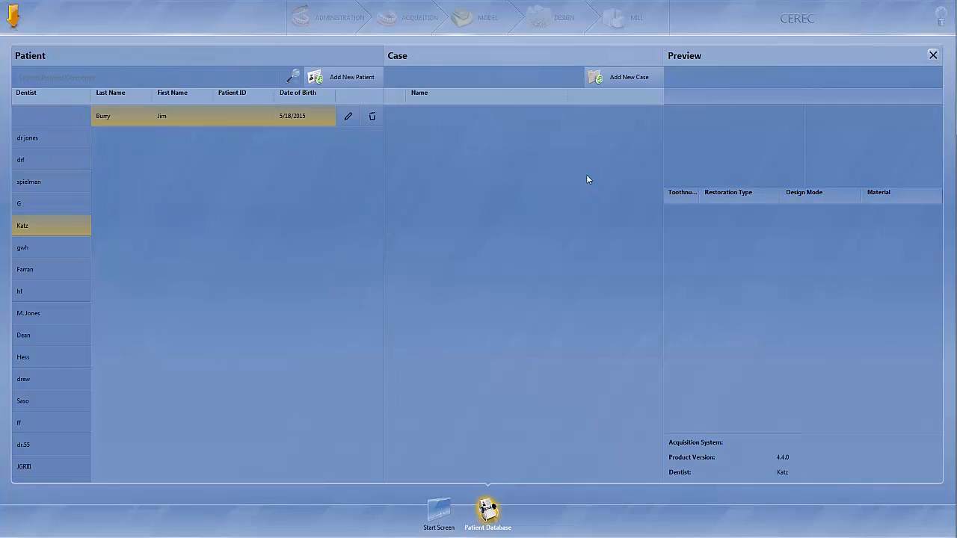
{"action": "left_click", "coordinate": [36, 278]}
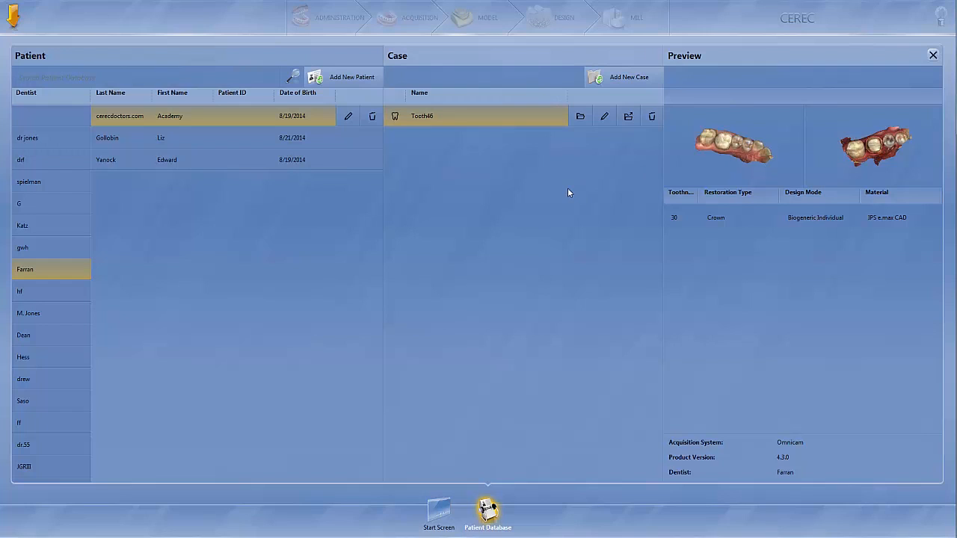
Step: Start a new case for the cerecdoctors.com Academy patient, leave it, and return to the list of all patients
{"action": "left_click", "coordinate": [624, 85]}
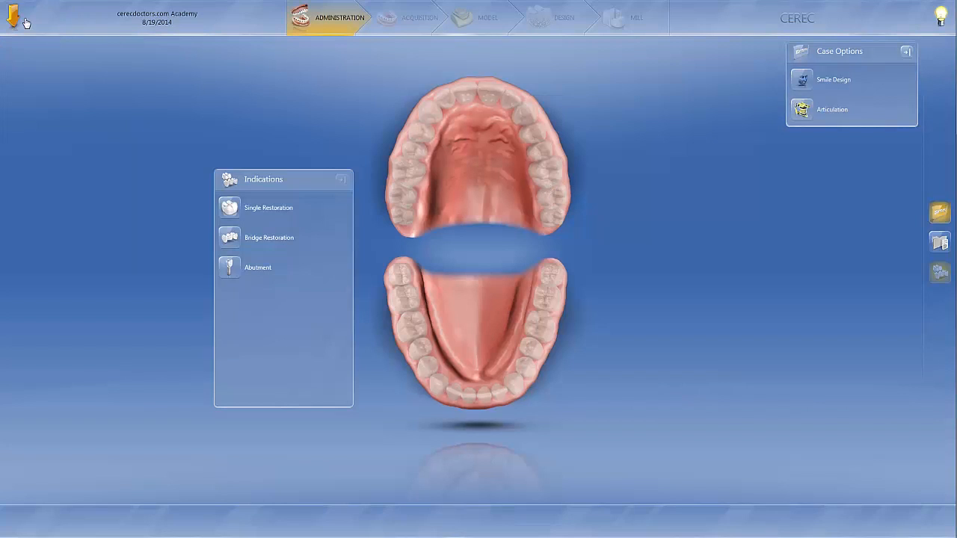
{"action": "left_click", "coordinate": [23, 24]}
{"action": "left_click", "coordinate": [34, 30]}
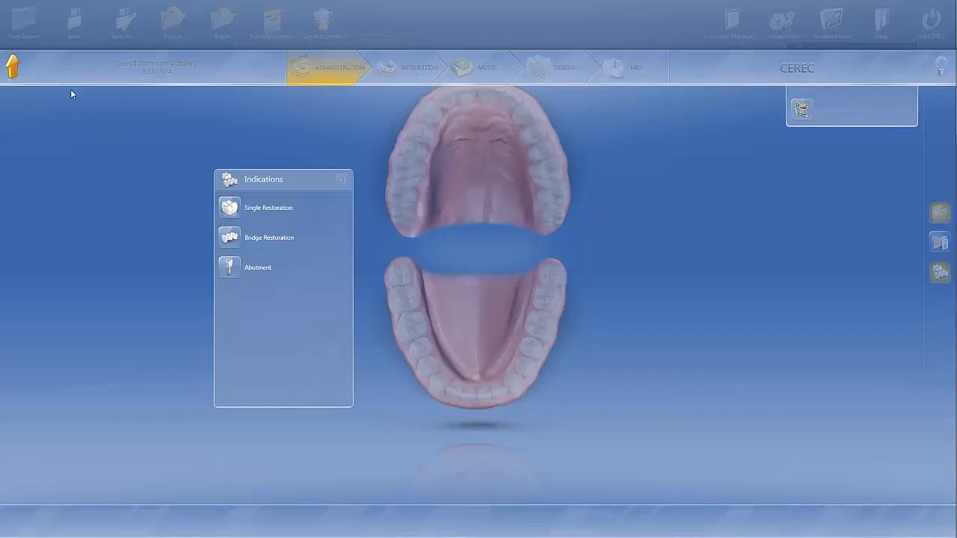
{"action": "left_click", "coordinate": [506, 305]}
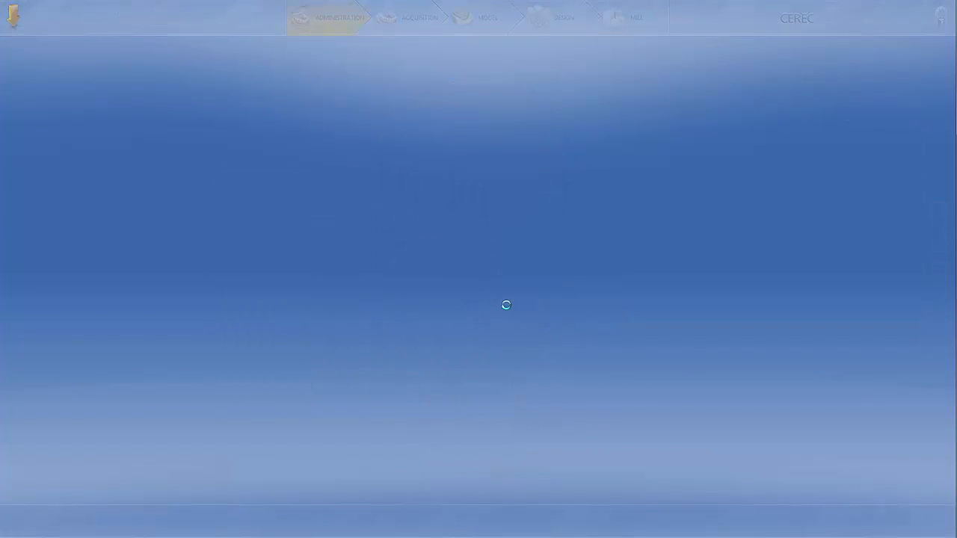
{"action": "left_click", "coordinate": [508, 471]}
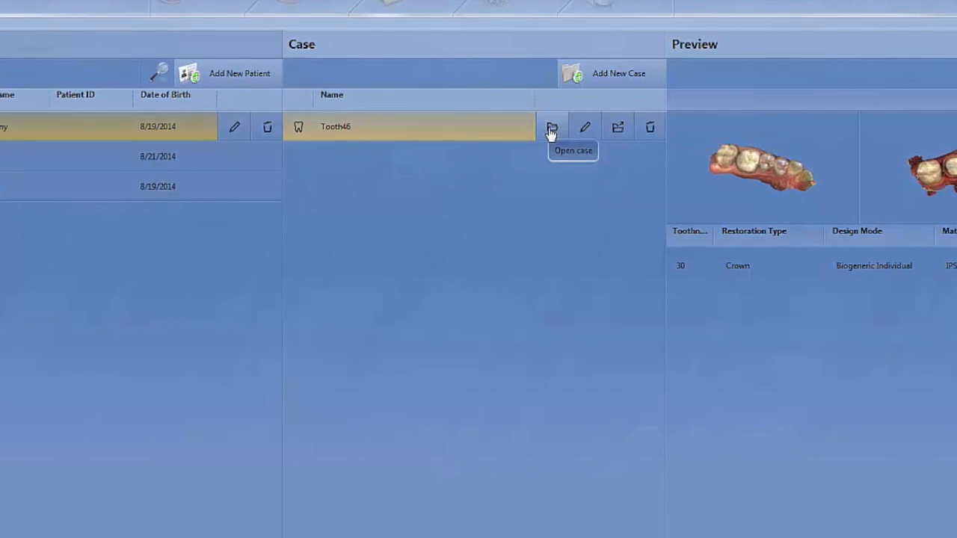
Step: Rename the Tooth46 case of the cerecdoctors.com Academy patient as "molar crown"
{"action": "left_click", "coordinate": [591, 131]}
{"action": "key", "text": "BackSpace"}
{"action": "key", "text": "BackSpace"}
{"action": "key", "text": "BackSpace"}
{"action": "key", "text": "BackSpace"}
{"action": "key", "text": "BackSpace"}
{"action": "key", "text": "BackSpace"}
{"action": "key", "text": "BackSpace"}
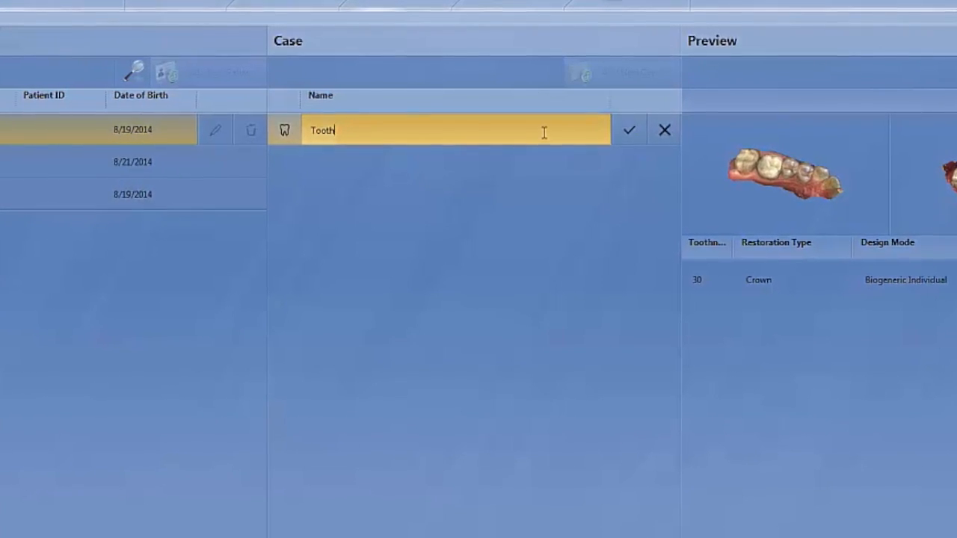
{"action": "type", "text": "molar cco"}
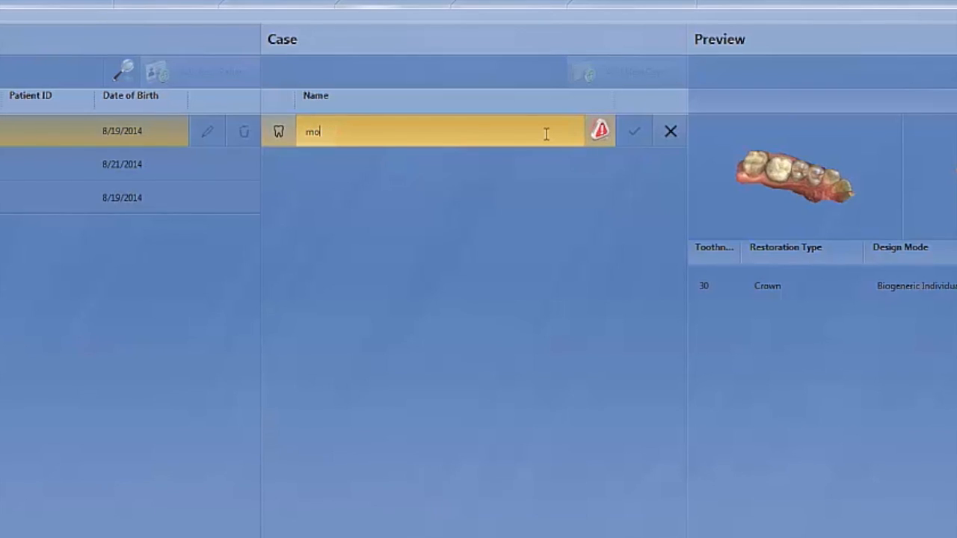
{"action": "key", "text": "BackSpace"}
{"action": "key", "text": "BackSpace"}
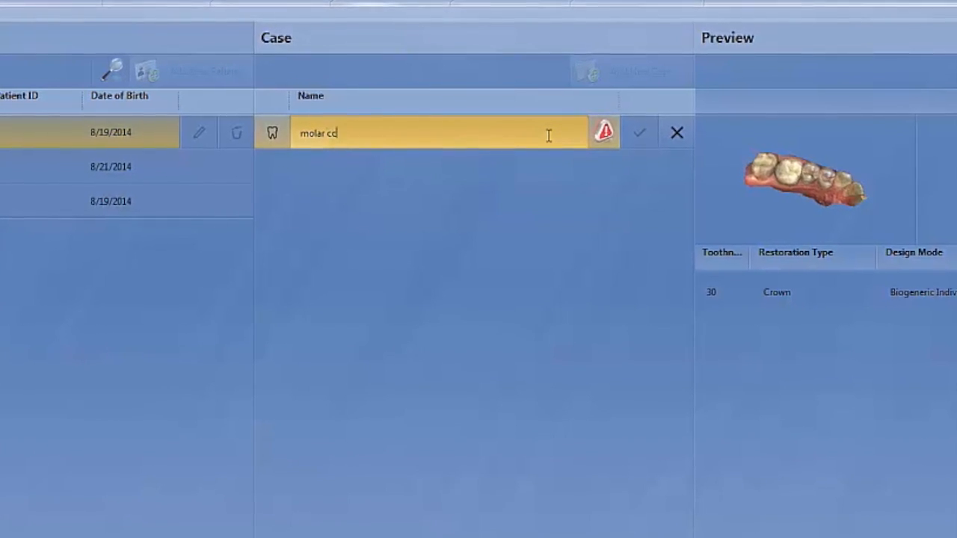
{"action": "type", "text": "rown"}
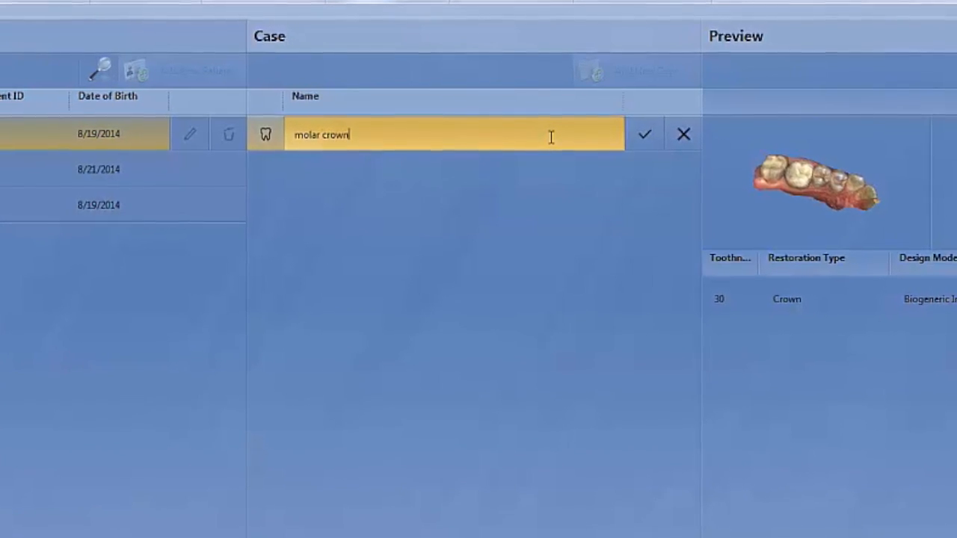
{"action": "left_click", "coordinate": [673, 146]}
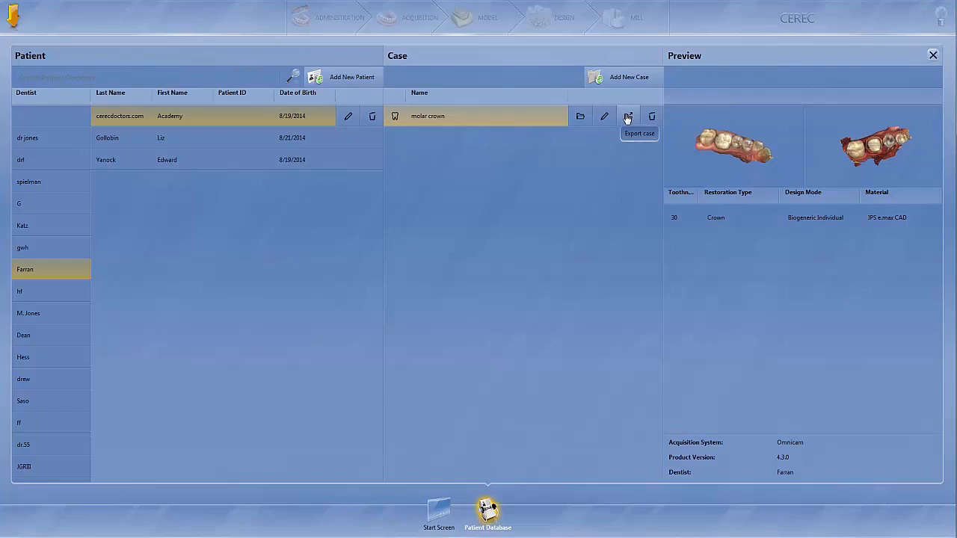
Step: Start exporting the molar crown case and cancel before saving the file
{"action": "left_click", "coordinate": [628, 117]}
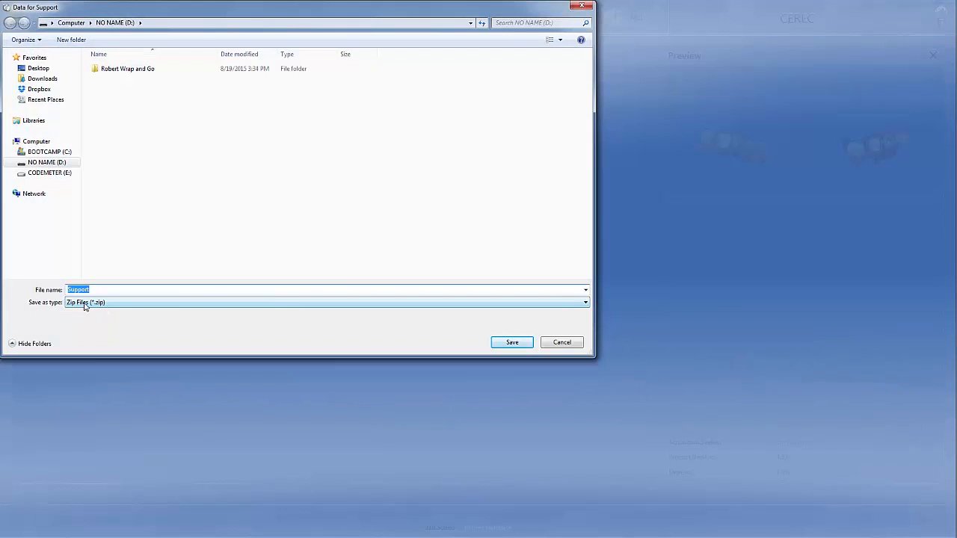
{"action": "left_click", "coordinate": [561, 343]}
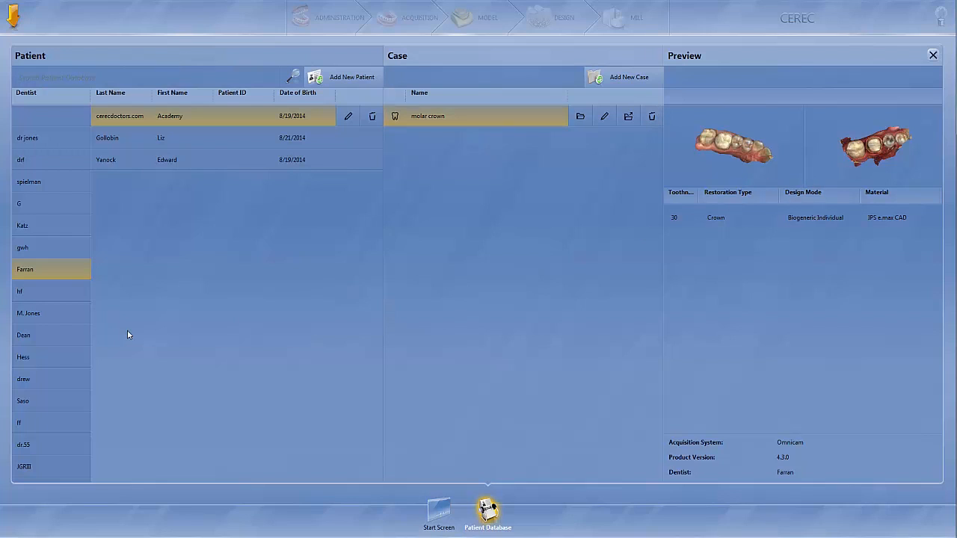
Step: Widen the Dentist column in the patient list
{"action": "left_click_drag", "start_coordinate": [90, 95], "coordinate": [199, 93]}
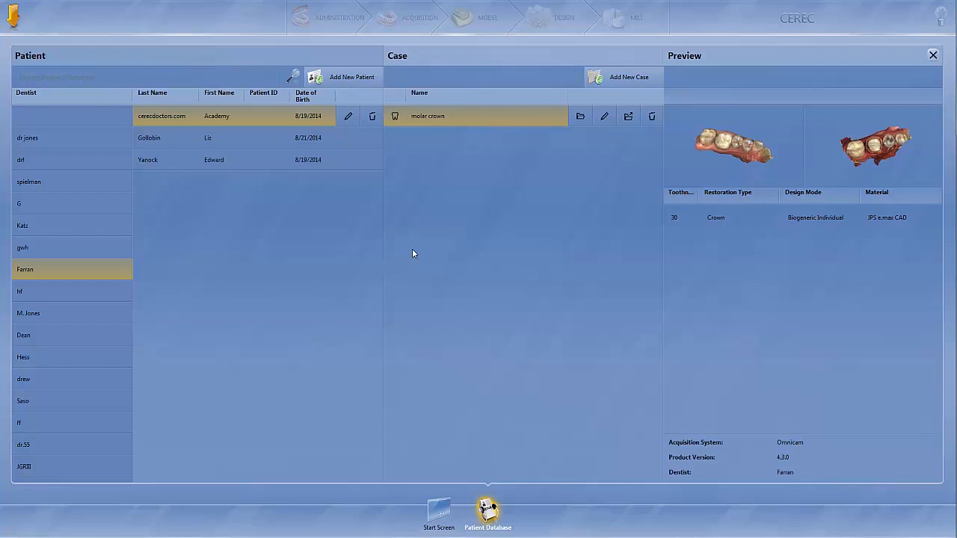
Step: Open the CEREC SW 4.4 help to view its topics and close it again
{"action": "left_click", "coordinate": [12, 14]}
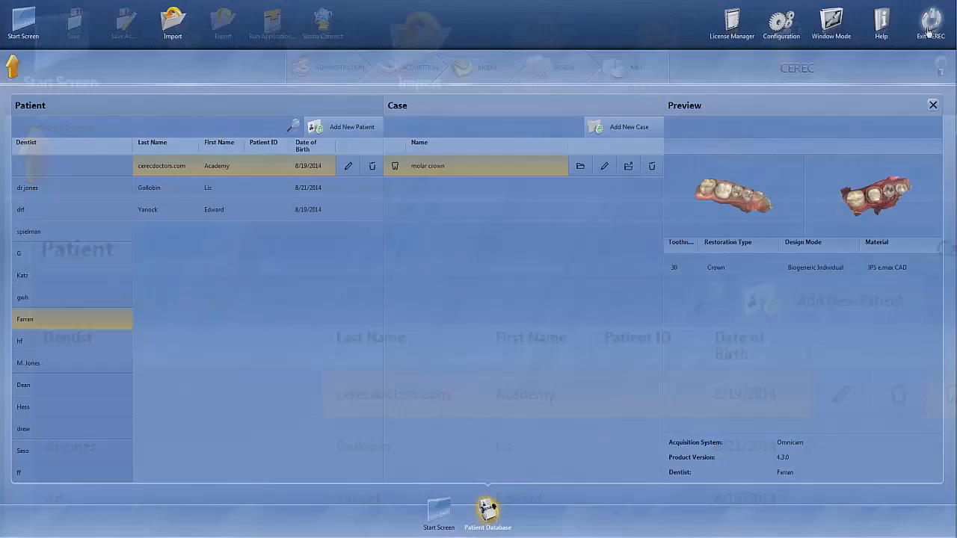
{"action": "left_click", "coordinate": [883, 27]}
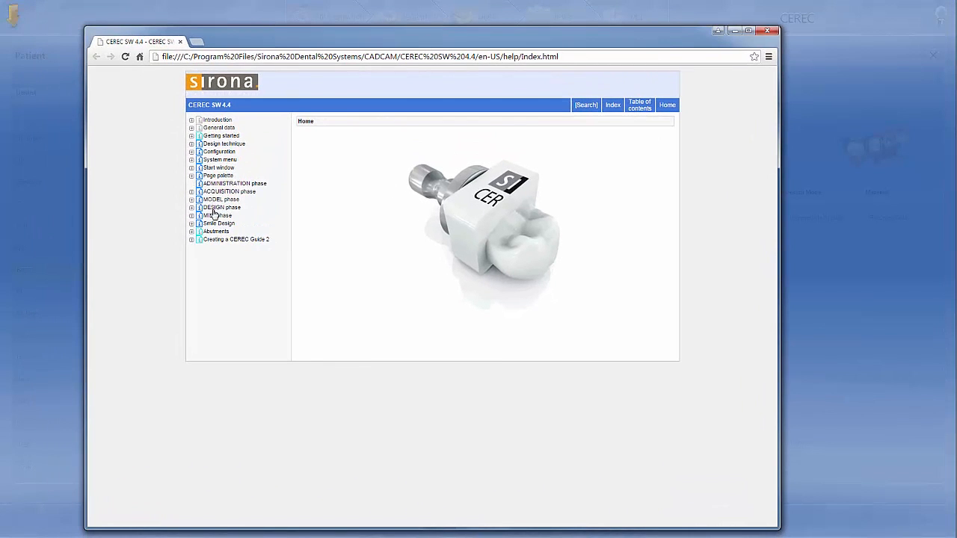
{"action": "left_click", "coordinate": [766, 32]}
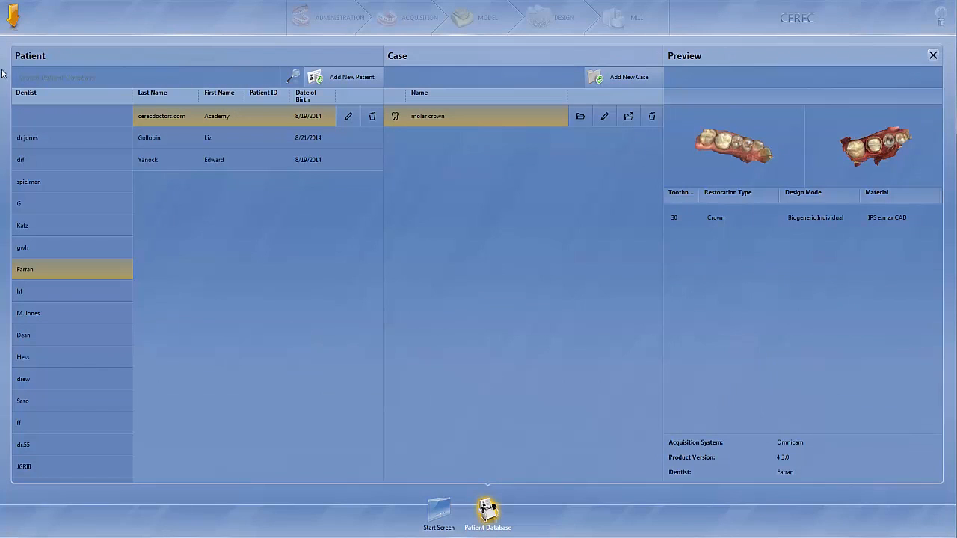
Step: Open the License Manager to view its introduction page and close it again
{"action": "left_click", "coordinate": [12, 20]}
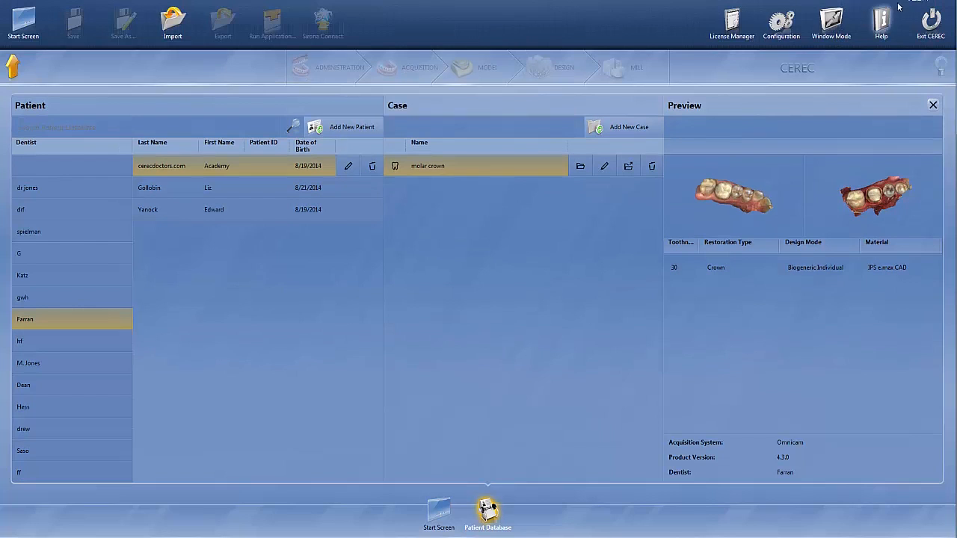
{"action": "left_click", "coordinate": [731, 24]}
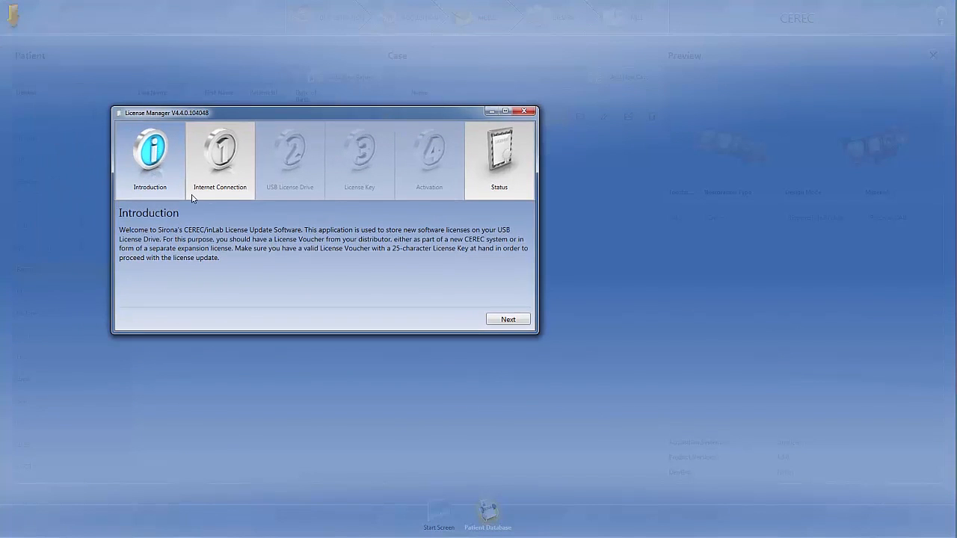
{"action": "left_click", "coordinate": [526, 113]}
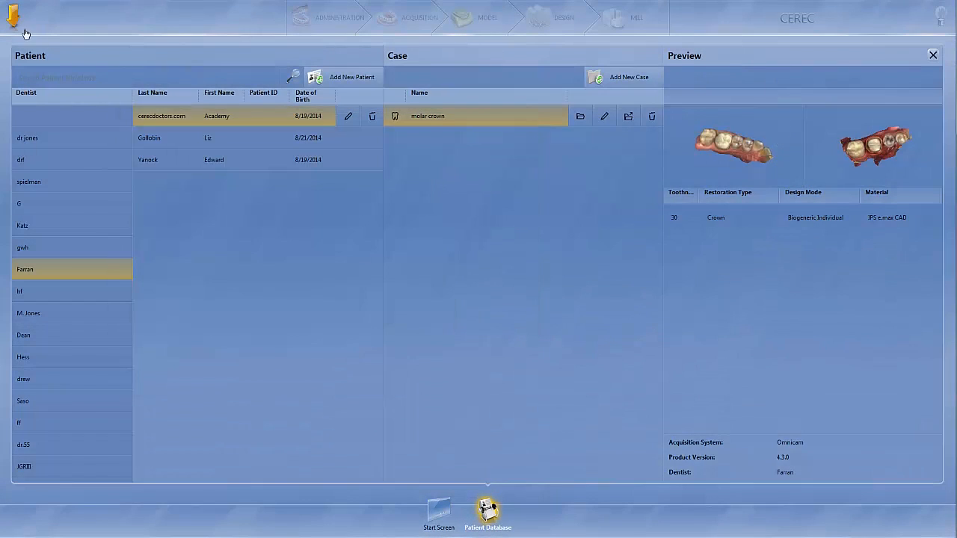
Step: Open the configuration settings and examine the Favorite Materials and MC XL Milling options
{"action": "left_click", "coordinate": [13, 18]}
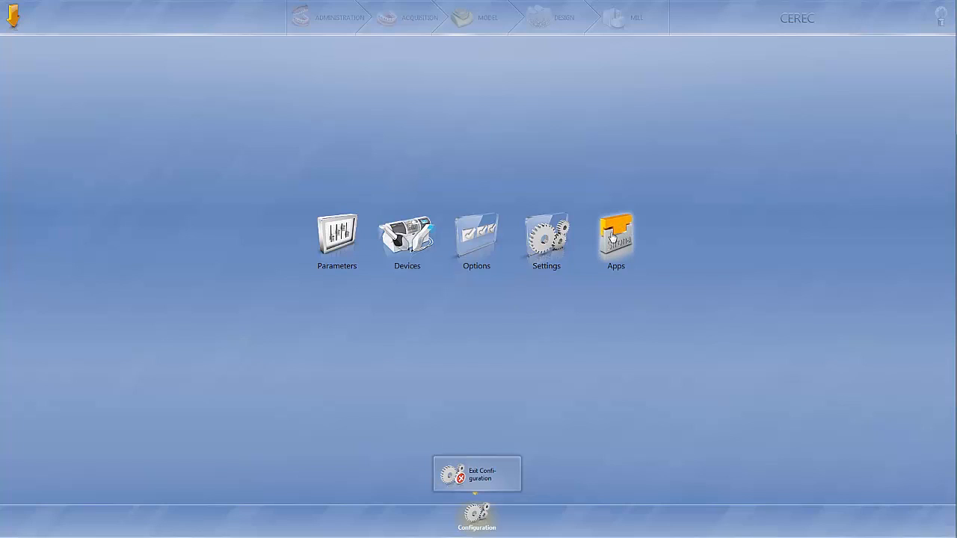
{"action": "left_click", "coordinate": [539, 244]}
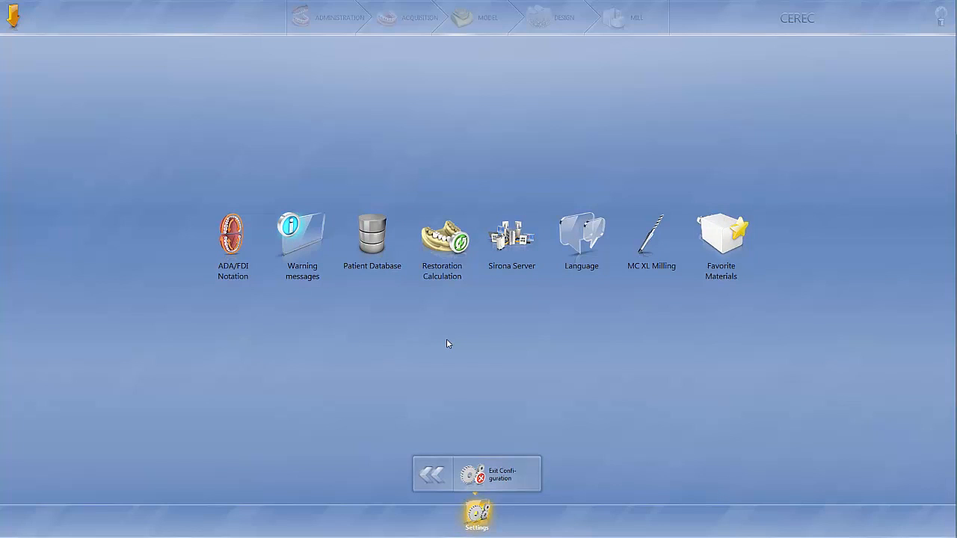
{"action": "left_click", "coordinate": [731, 238]}
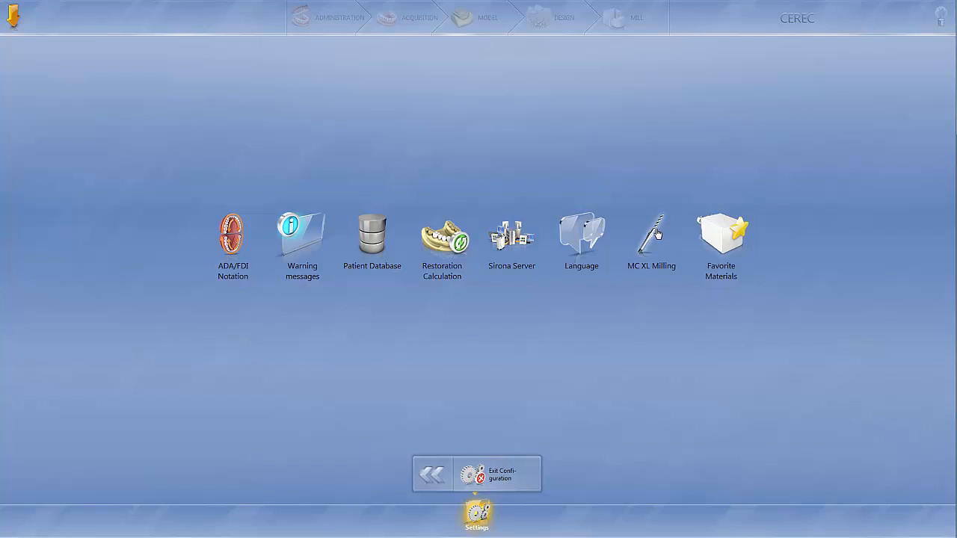
{"action": "left_click", "coordinate": [655, 231]}
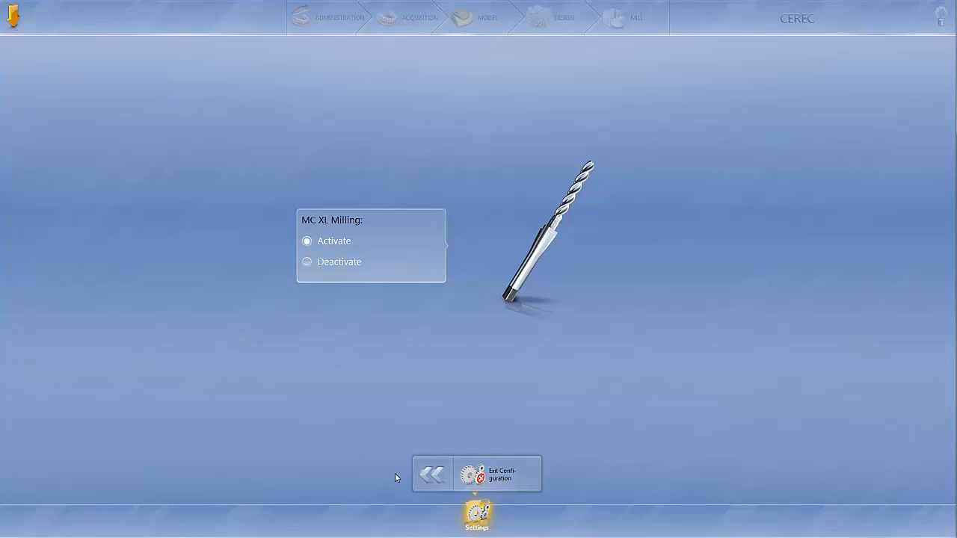
{"action": "left_click", "coordinate": [434, 475]}
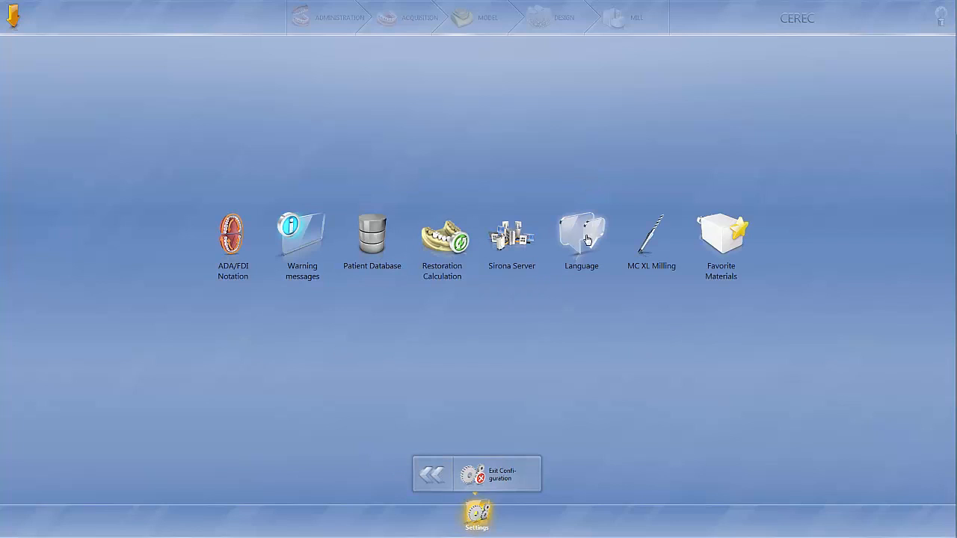
Step: Examine the available interface languages and the Sirona Server connection settings
{"action": "left_click", "coordinate": [589, 237]}
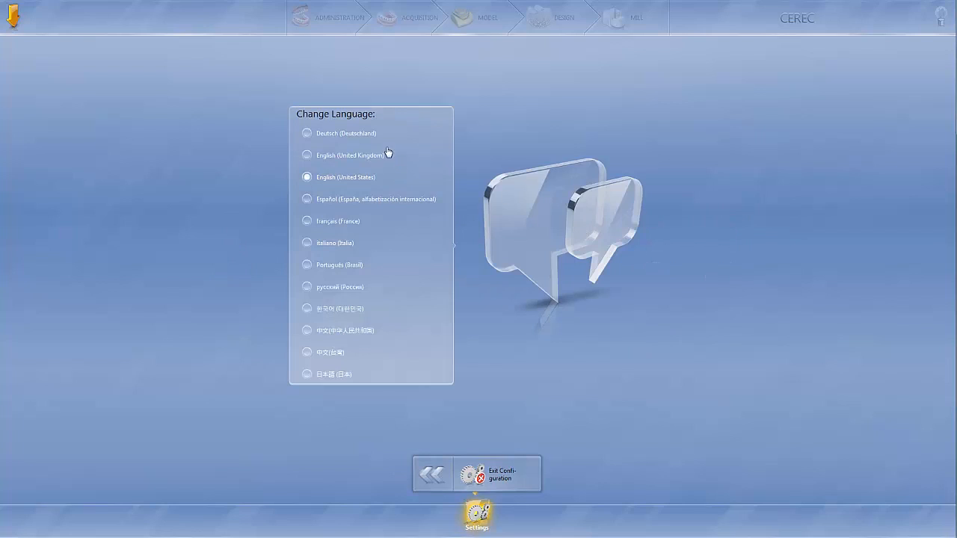
{"action": "left_click", "coordinate": [432, 479]}
{"action": "left_click", "coordinate": [513, 246]}
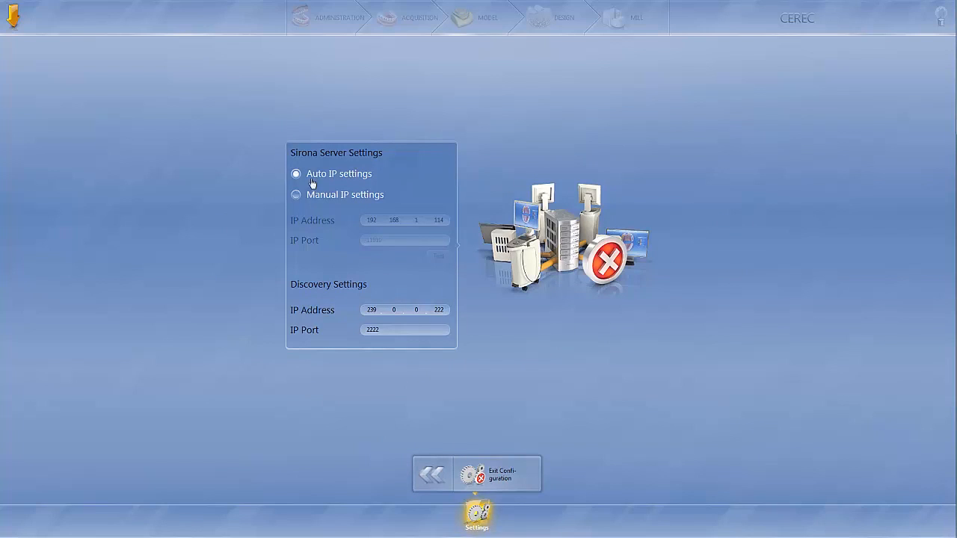
Step: Examine the Restoration Calculation option for multiple restorations and the Patient Database location setting in the configuration
{"action": "left_click", "coordinate": [434, 480]}
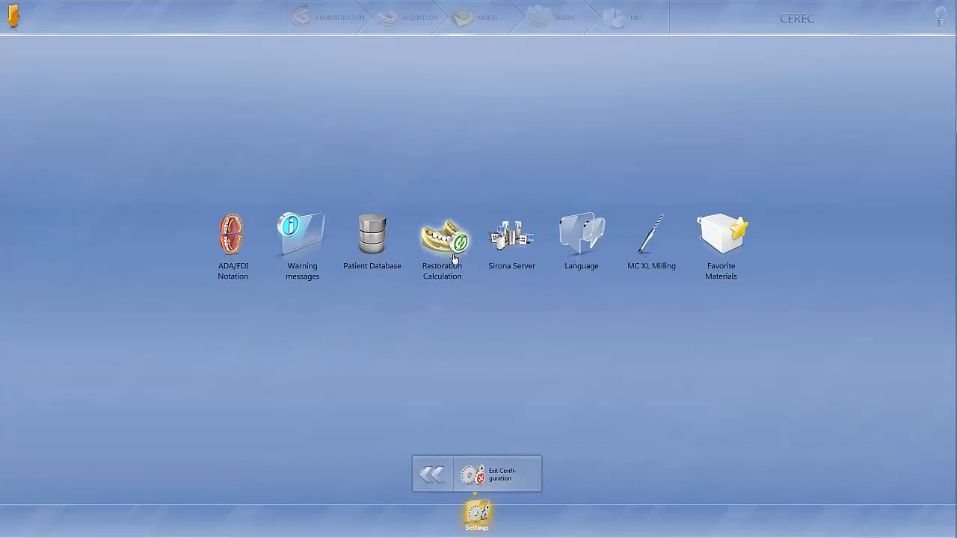
{"action": "left_click", "coordinate": [454, 259]}
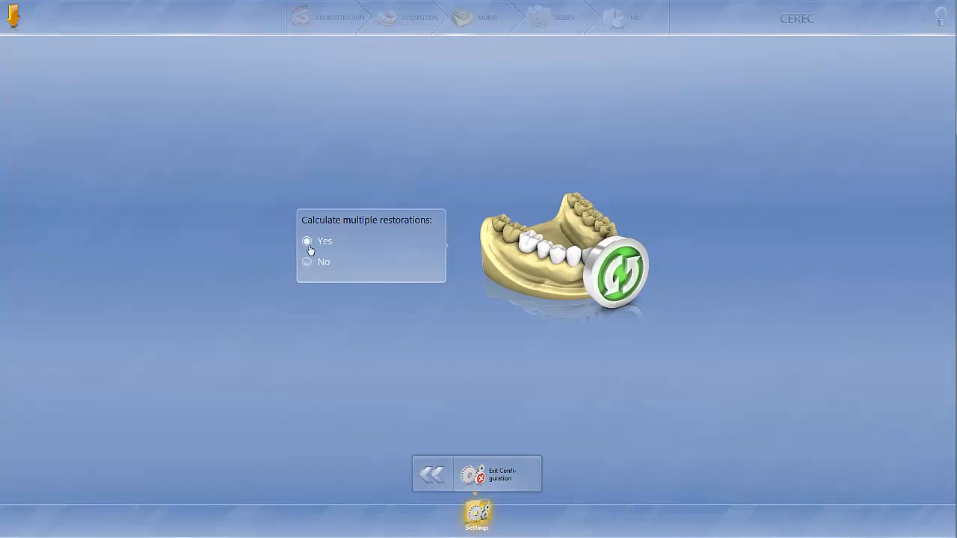
{"action": "left_click", "coordinate": [431, 477]}
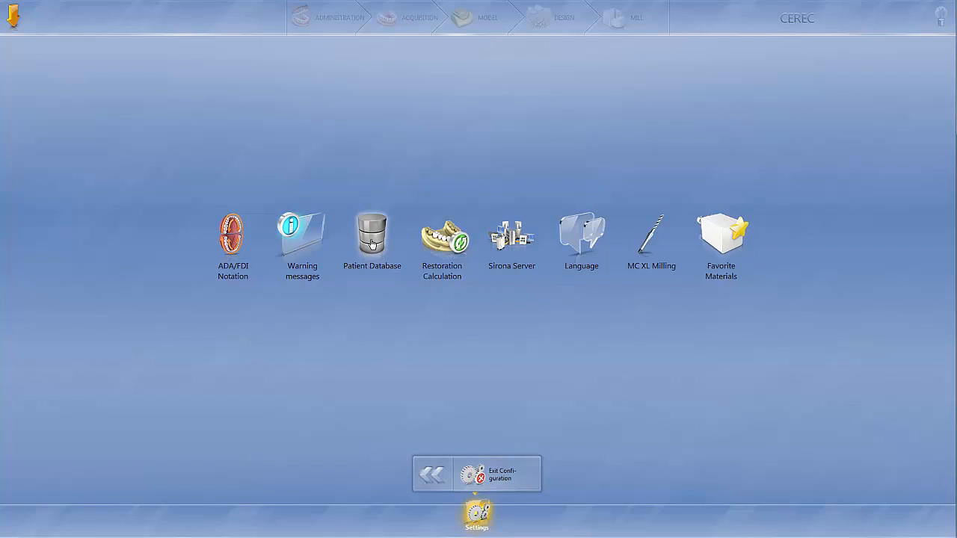
{"action": "left_click", "coordinate": [373, 241]}
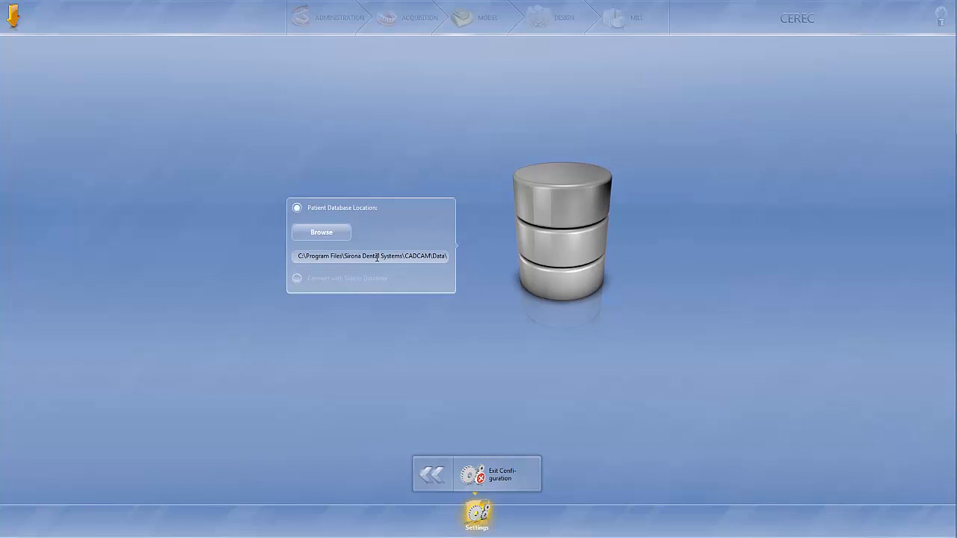
{"action": "left_click", "coordinate": [432, 476]}
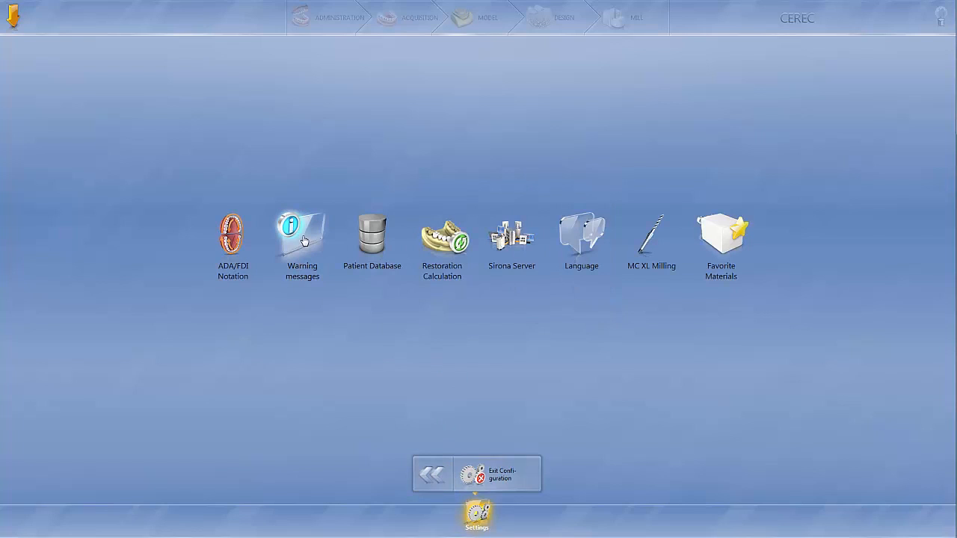
Step: Examine the ADA/FDI notation options, and leave the configuration for the patient database with its patients and cases
{"action": "left_click", "coordinate": [236, 243]}
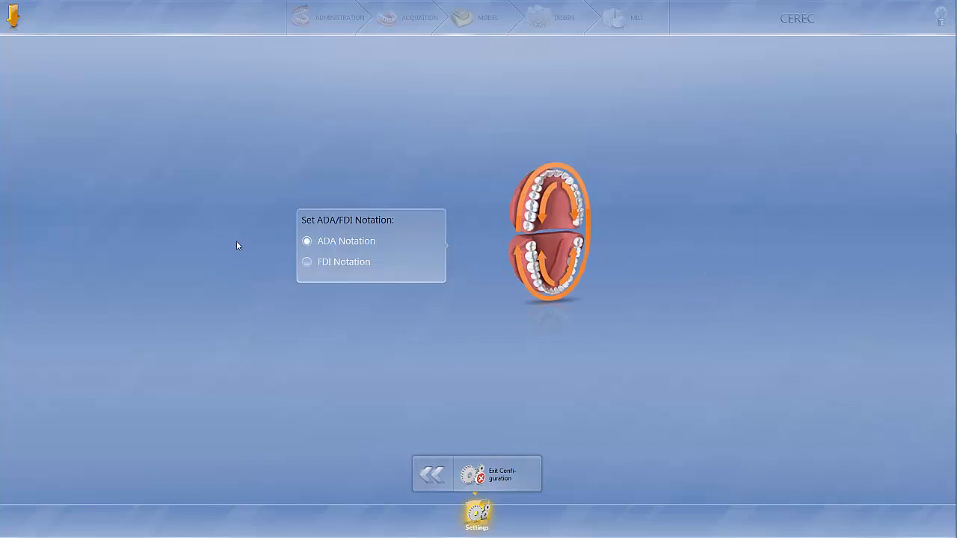
{"action": "left_click", "coordinate": [432, 476]}
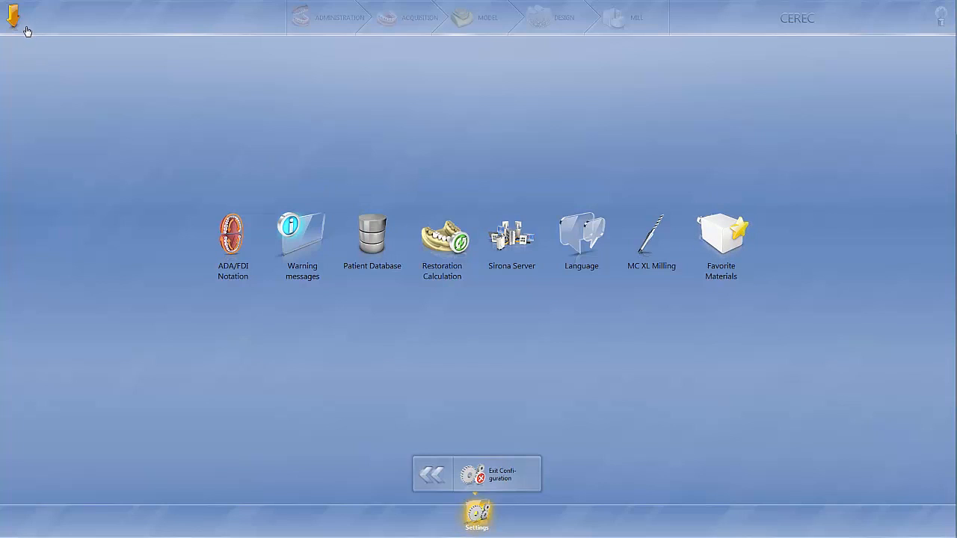
{"action": "left_click", "coordinate": [383, 270]}
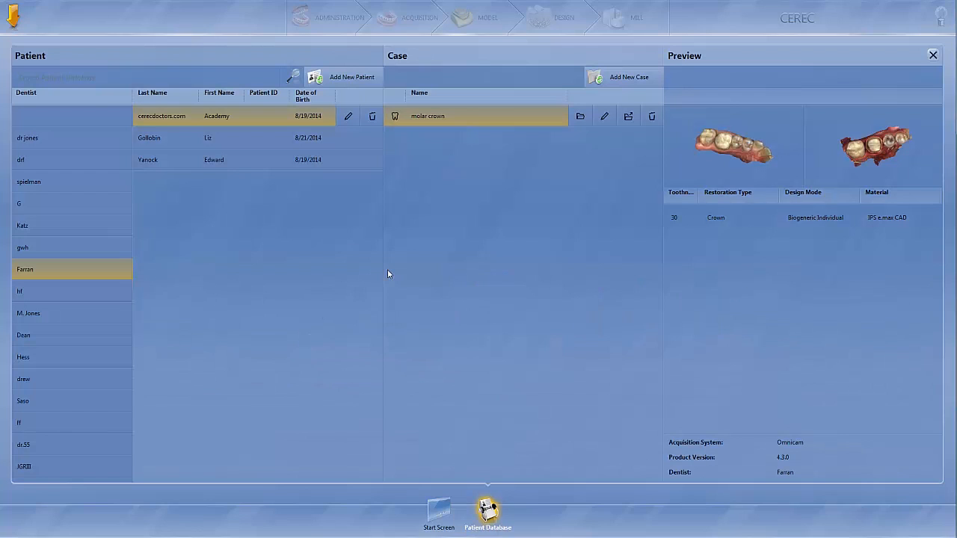